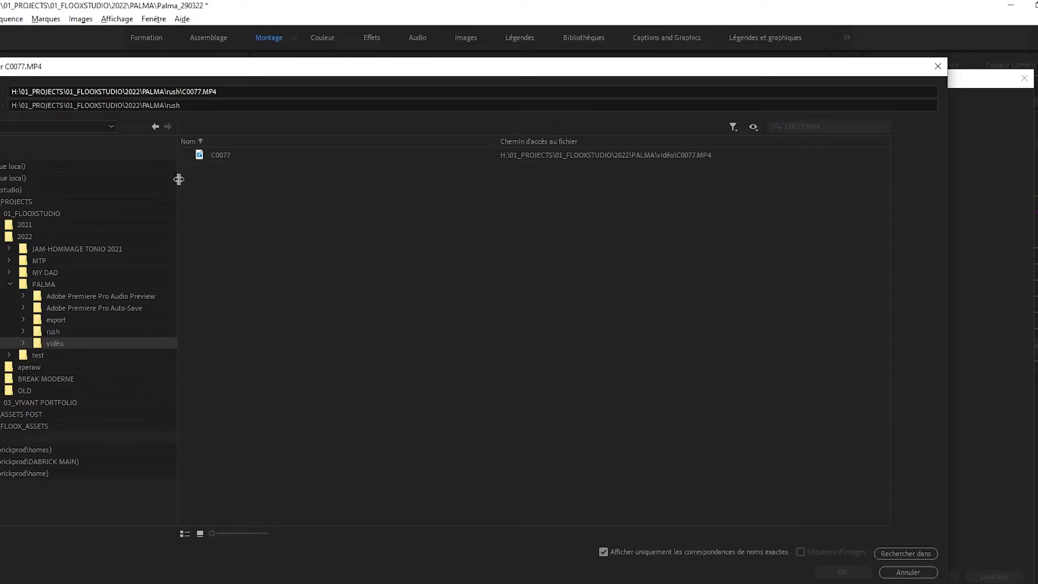
- Browse the candidate folders for C0077.MP4 and search within the PALMA project folder for the file
{"action": "left_click", "coordinate": [278, 160]}
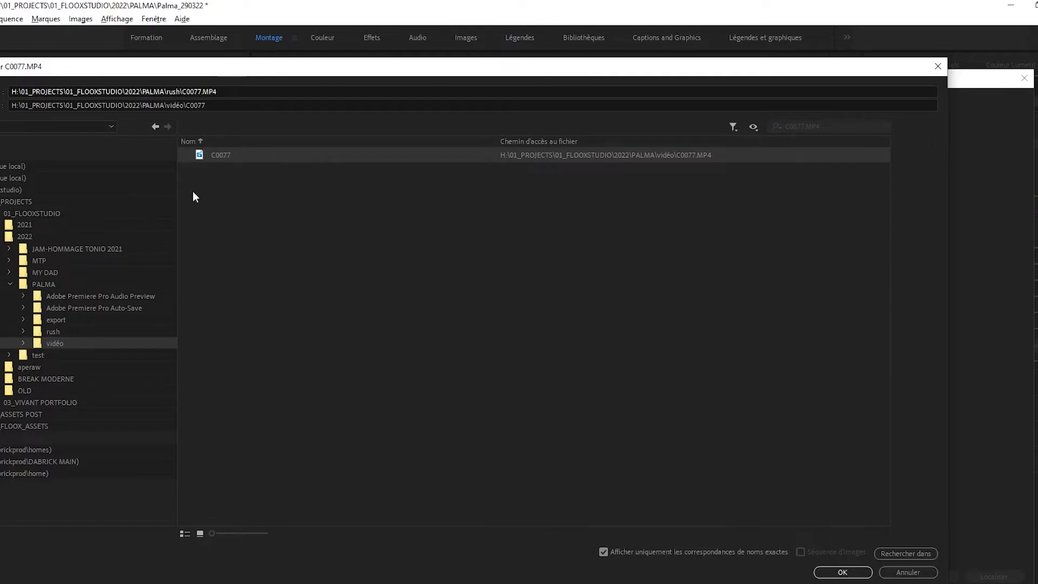
{"action": "left_click", "coordinate": [59, 331]}
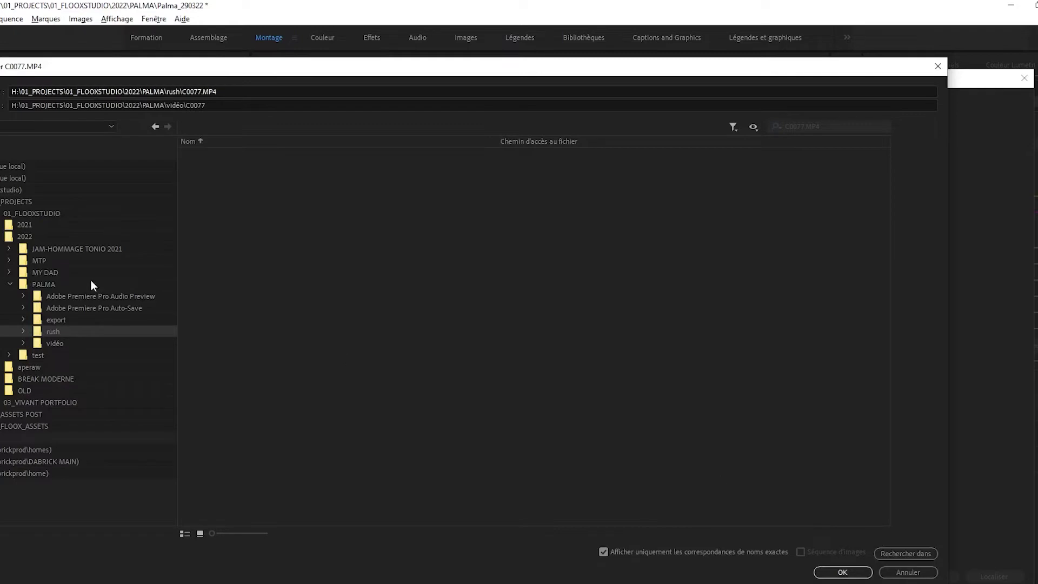
{"action": "left_click", "coordinate": [18, 189]}
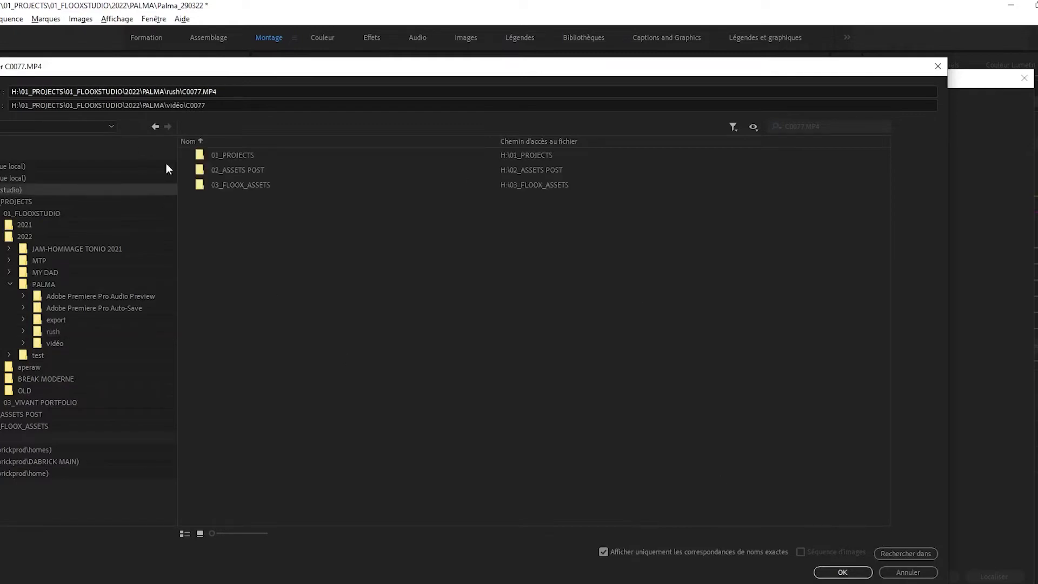
{"action": "left_click", "coordinate": [44, 284]}
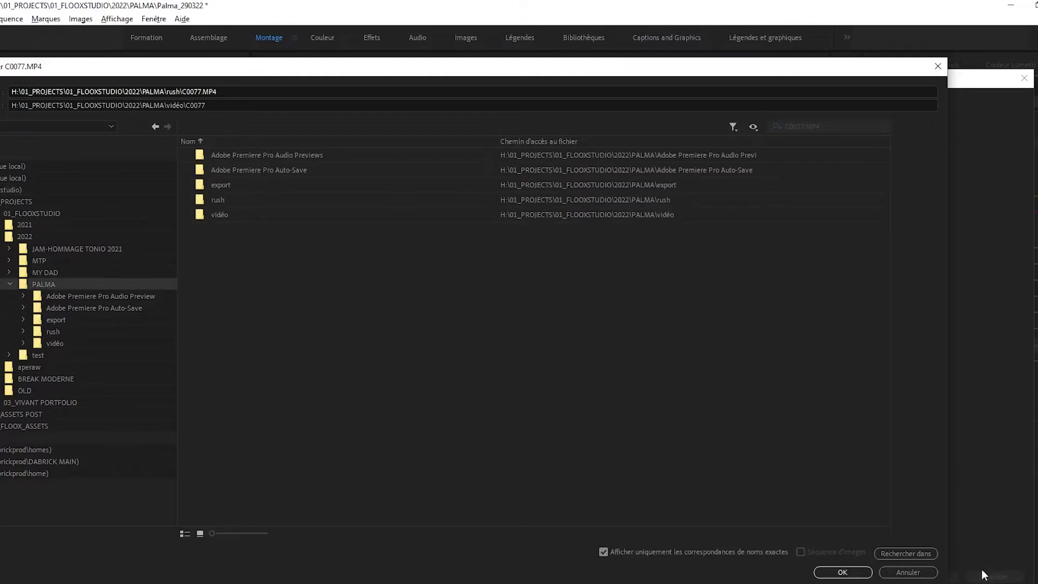
{"action": "left_click", "coordinate": [919, 556]}
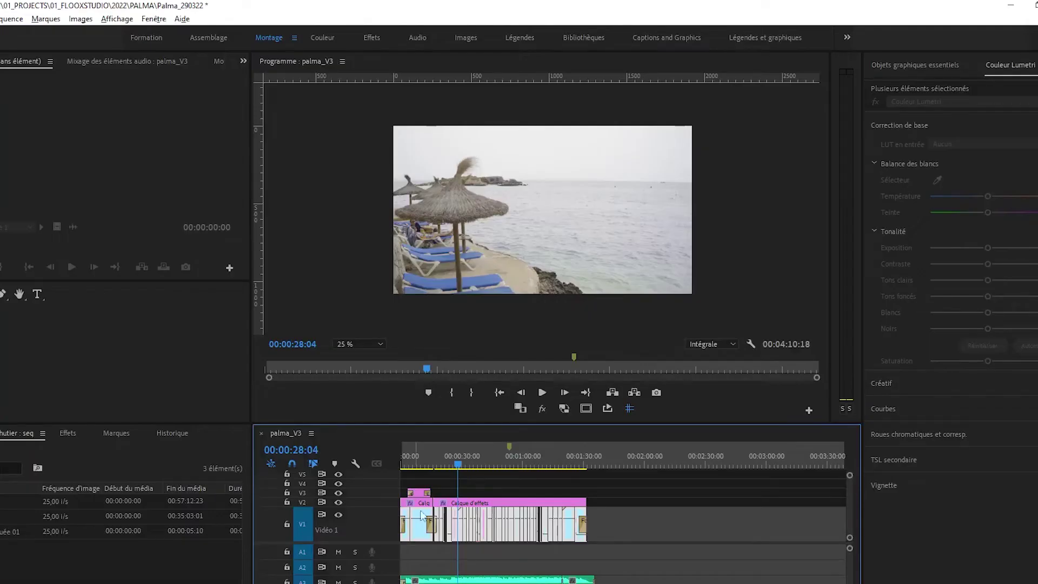
- Zoom in on the palma_V3 timeline and scrub through the opening clips to check the relinked footage
{"action": "key", "text": "="}
{"action": "key", "text": "="}
{"action": "key", "text": "="}
{"action": "left_click_drag", "start_coordinate": [412, 464], "coordinate": [475, 466]}
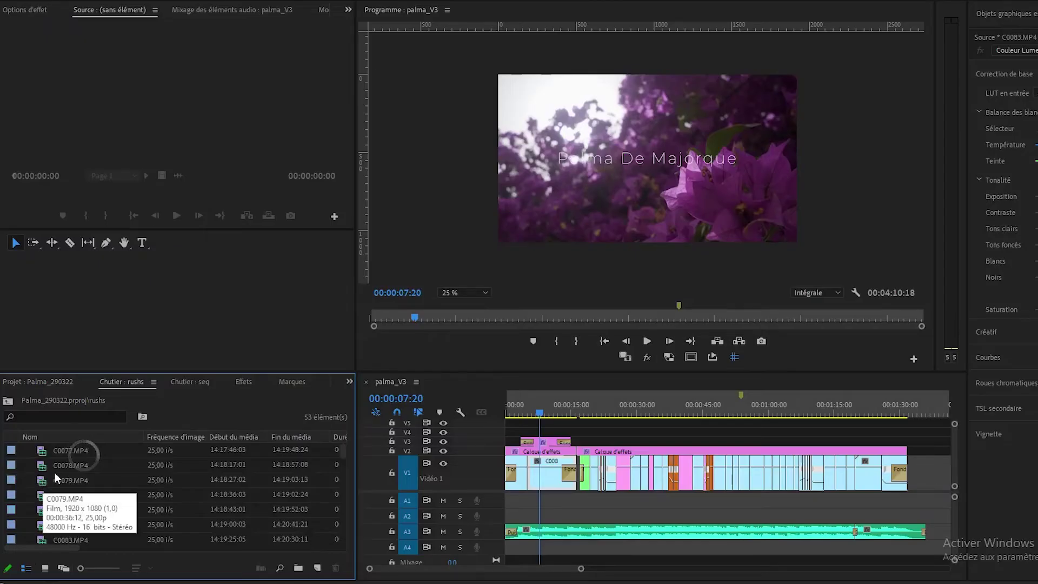
- Unlink the media of all clips in the rushs bin, keeping the media files, and check the sequence at 00:00:26:06
{"action": "scroll", "coordinate": [54, 472], "scroll_direction": "down", "scroll_amount": 7}
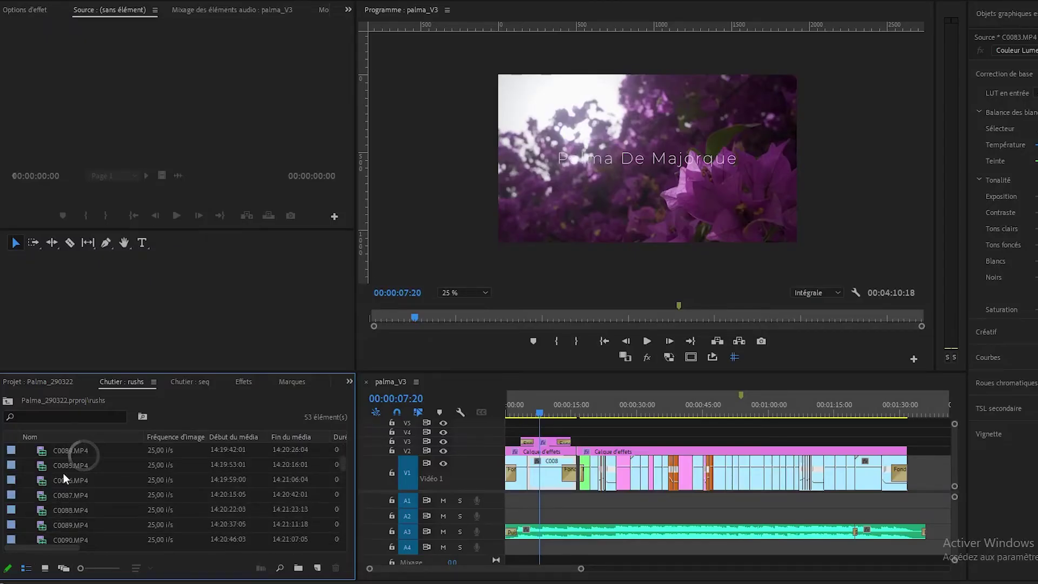
{"action": "key", "text": "ctrl+a"}
{"action": "right_click", "coordinate": [56, 462]}
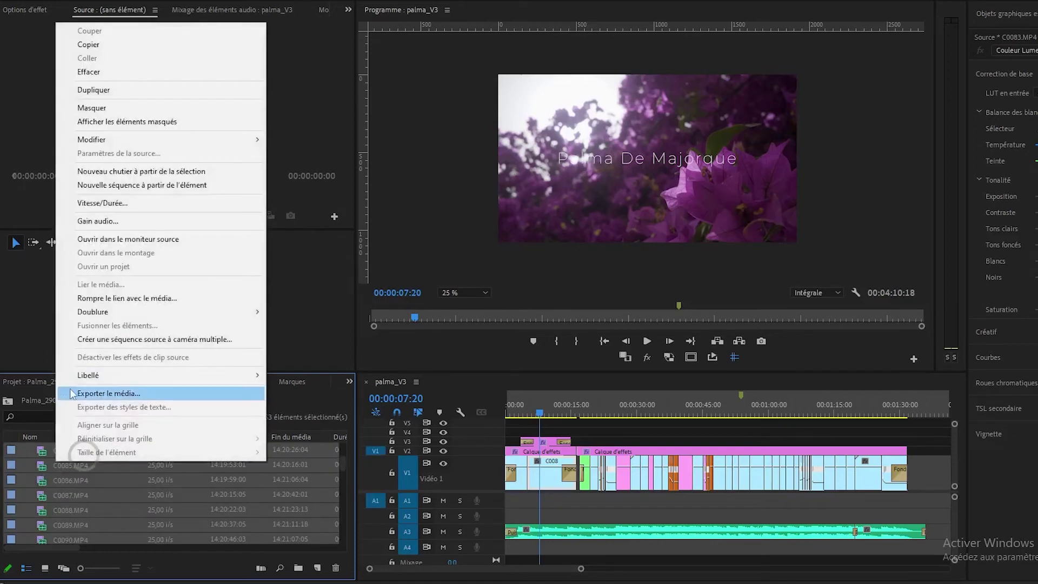
{"action": "left_click", "coordinate": [135, 299]}
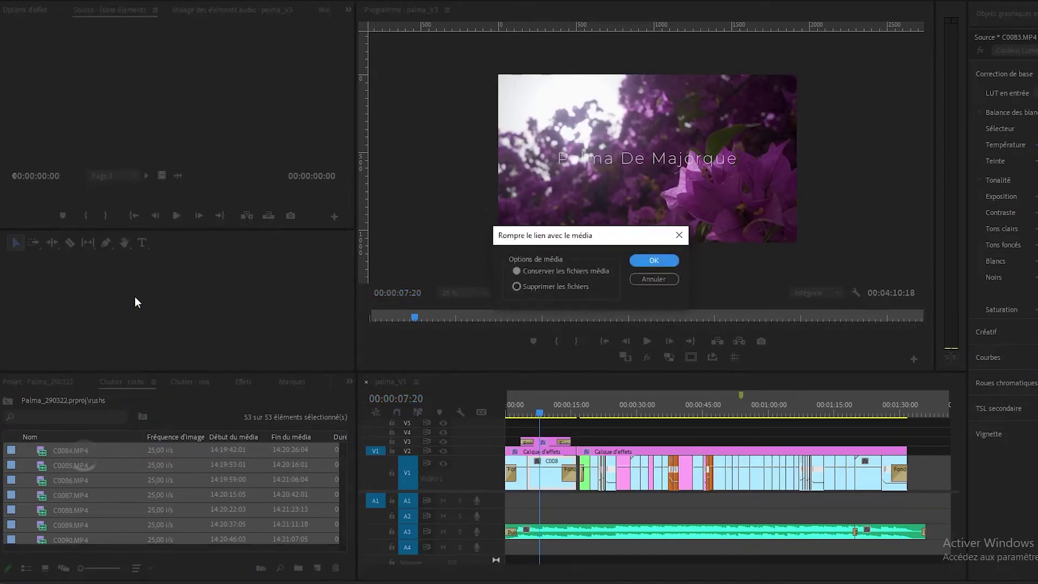
{"action": "left_click", "coordinate": [670, 261]}
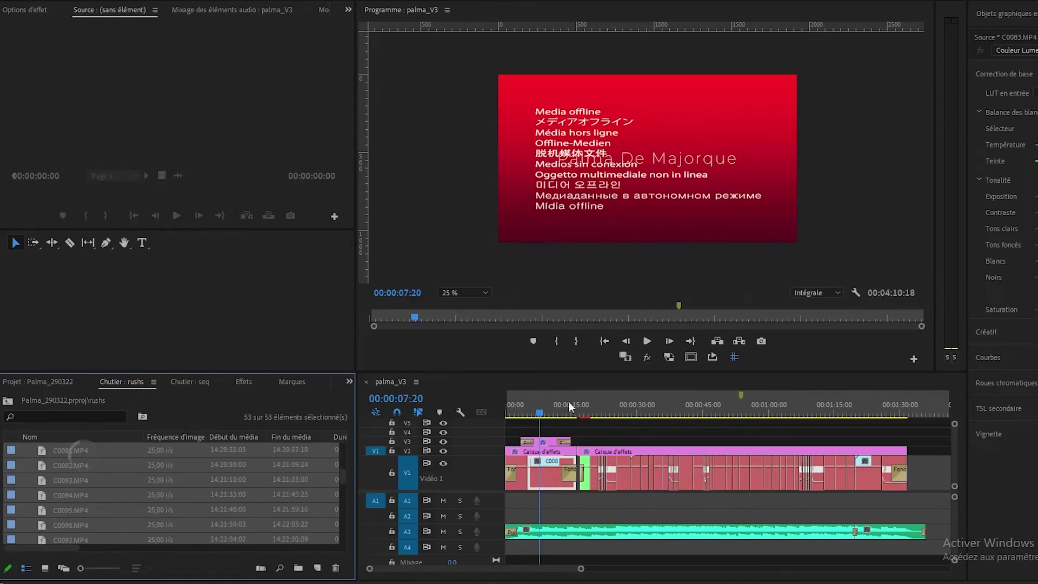
{"action": "left_click_drag", "start_coordinate": [539, 414], "coordinate": [620, 426]}
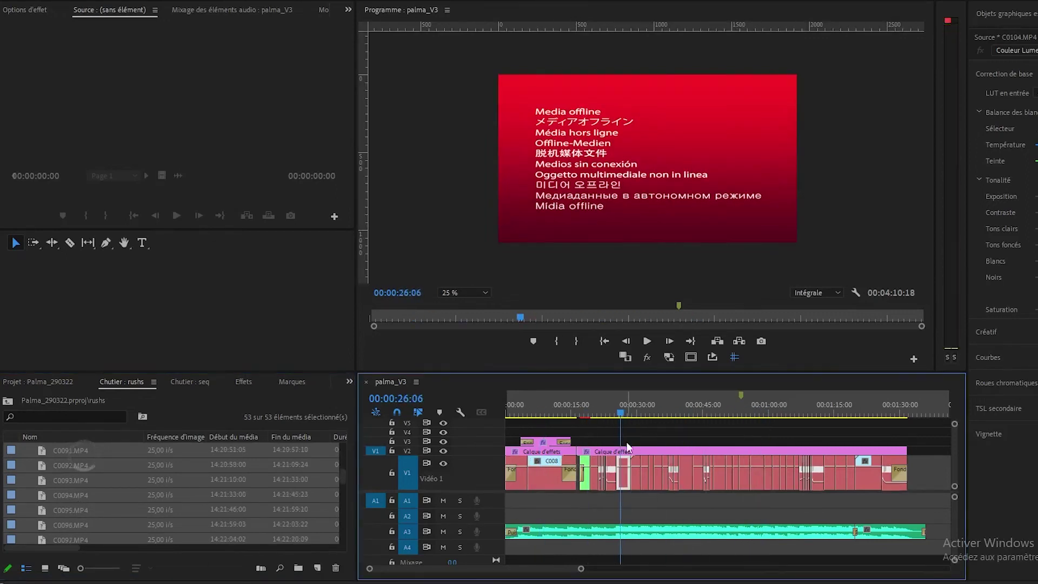
- Select all clips in the rushs bin and open the Link Media dialog for them
{"action": "scroll", "coordinate": [67, 460], "scroll_direction": "up", "scroll_amount": 5}
{"action": "left_click", "coordinate": [39, 469]}
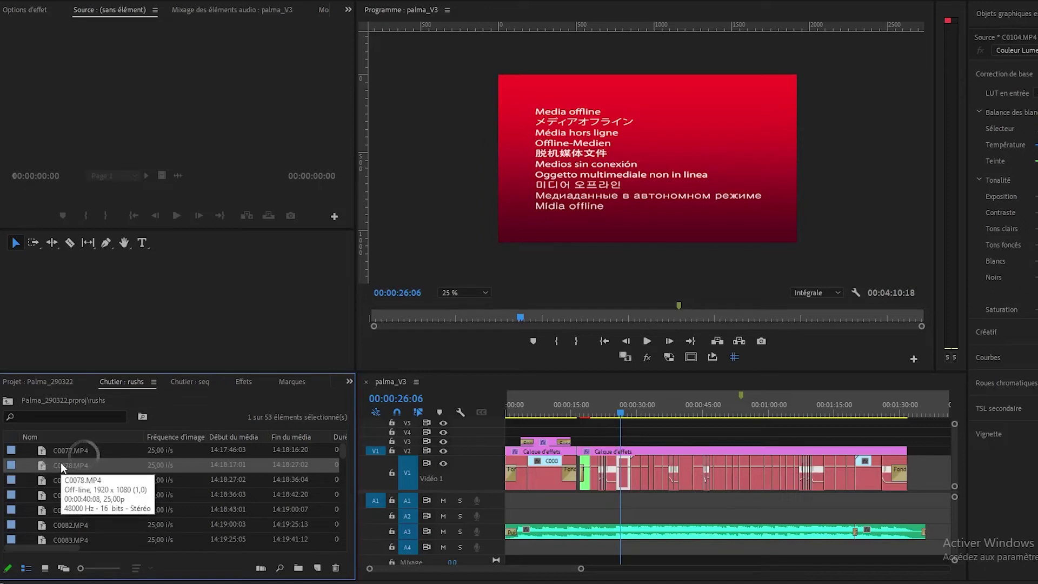
{"action": "scroll", "coordinate": [66, 447], "scroll_direction": "down", "scroll_amount": 3}
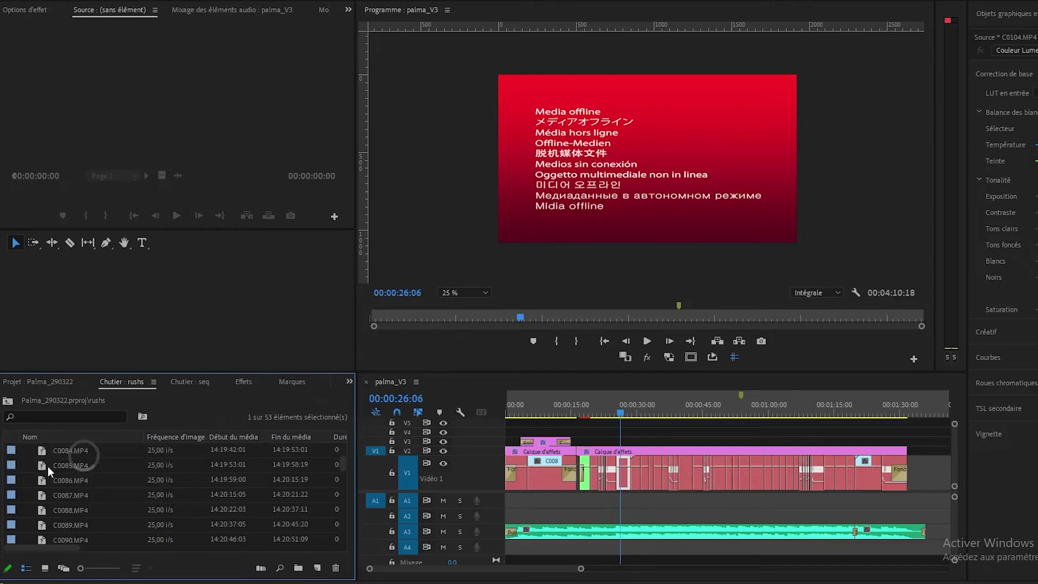
{"action": "key", "text": "ctrl+a"}
{"action": "right_click", "coordinate": [60, 458]}
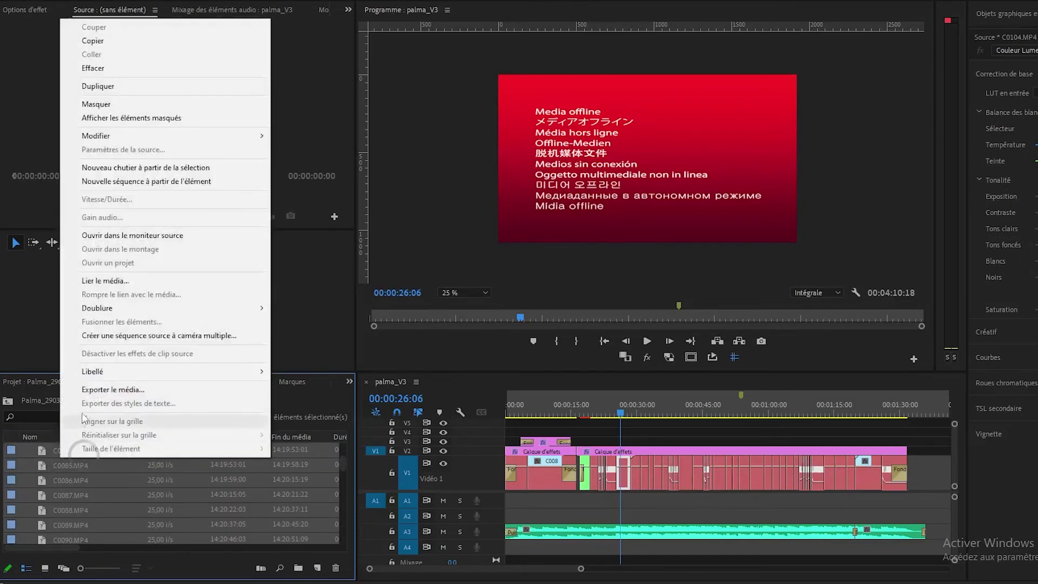
{"action": "left_click", "coordinate": [140, 287]}
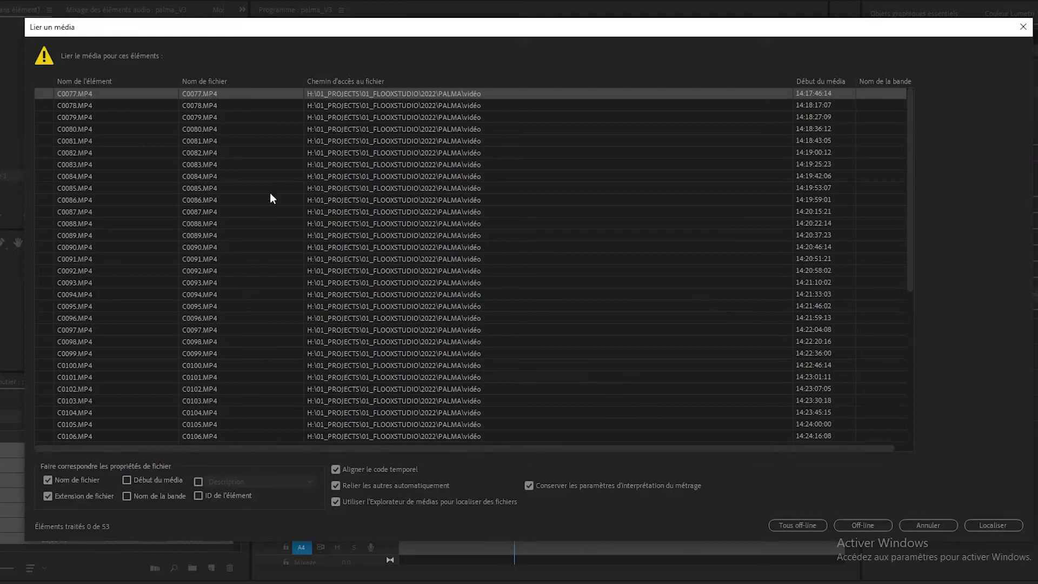
- Set C0078.MP4 offline and relink the other clips by locating C0077 in the PALMA vidéo folder
{"action": "left_click", "coordinate": [88, 105]}
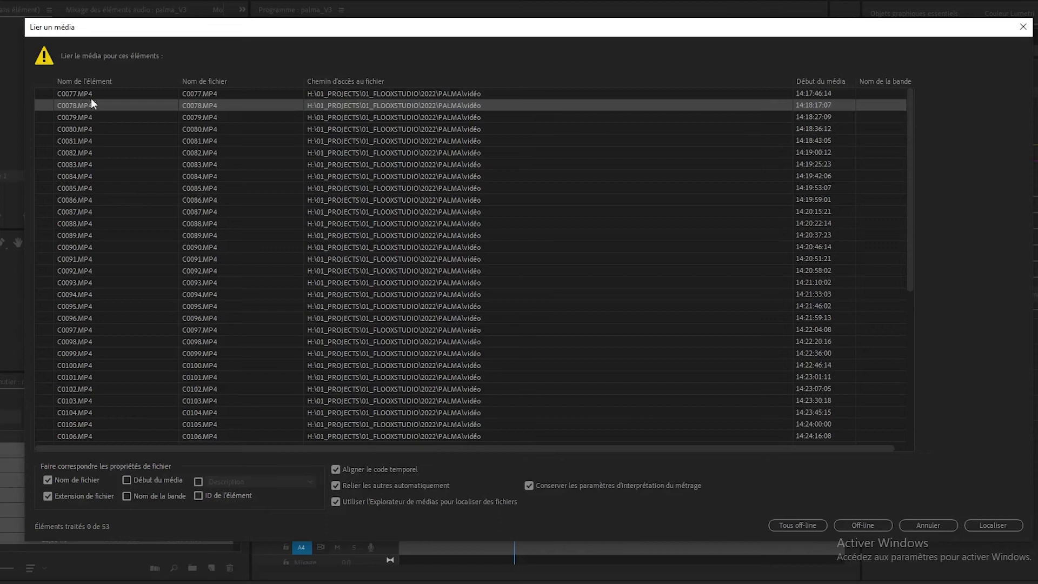
{"action": "left_click", "coordinate": [864, 526]}
{"action": "left_click", "coordinate": [993, 525]}
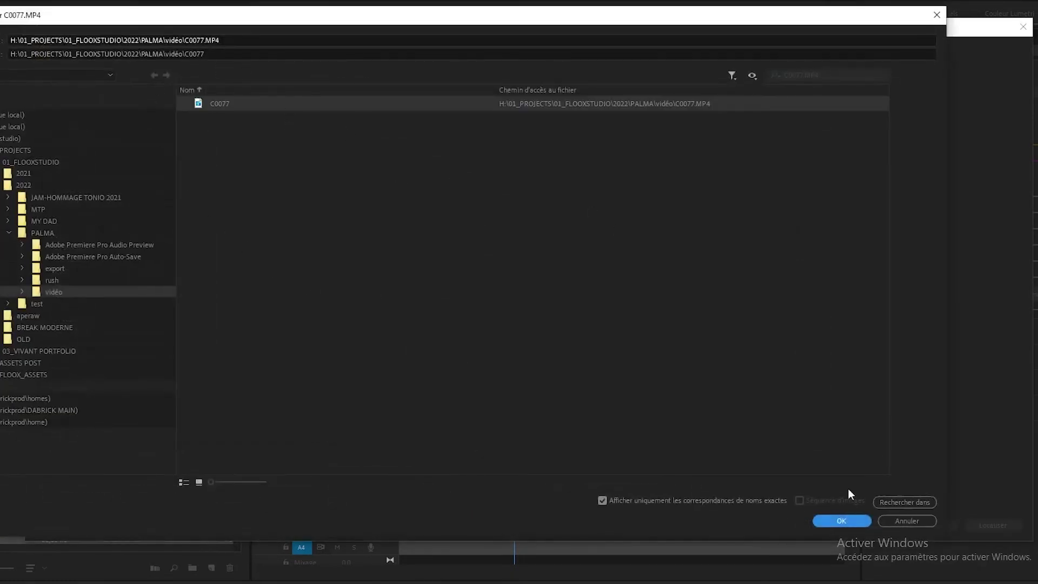
{"action": "left_click", "coordinate": [840, 522]}
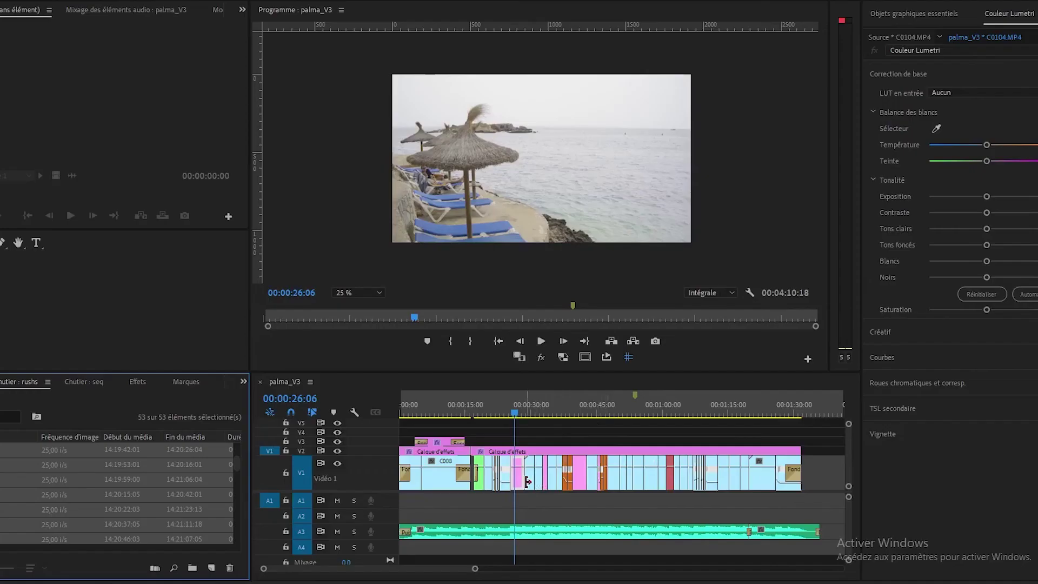
{"action": "right_click", "coordinate": [513, 478]}
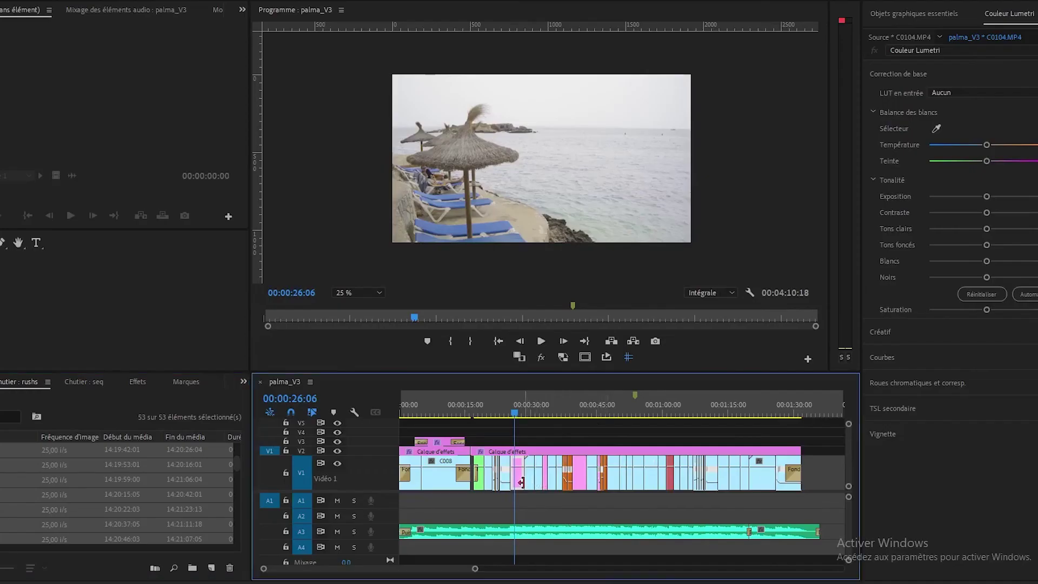
{"action": "left_click", "coordinate": [519, 475]}
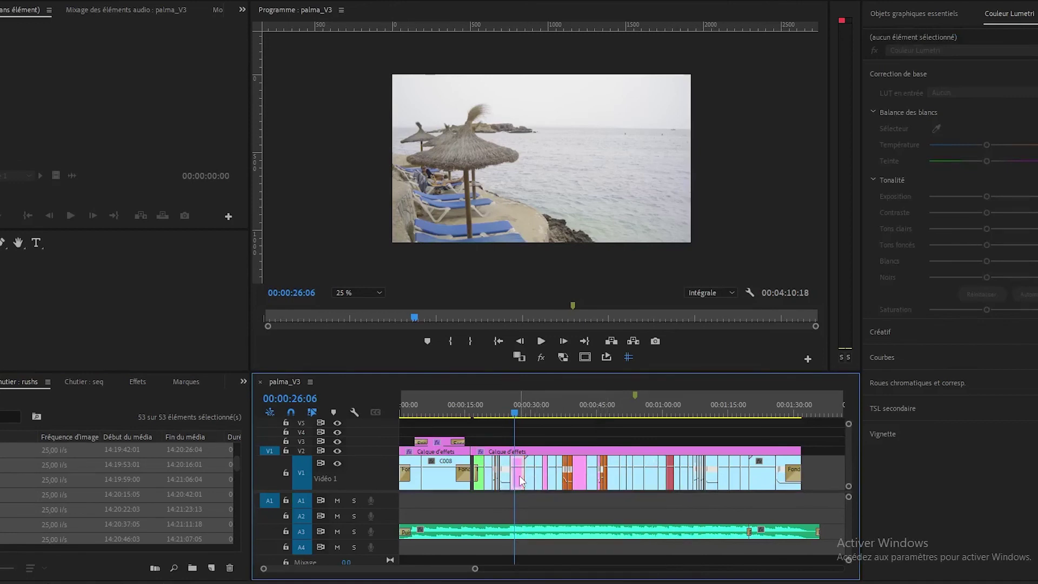
{"action": "right_click", "coordinate": [519, 475]}
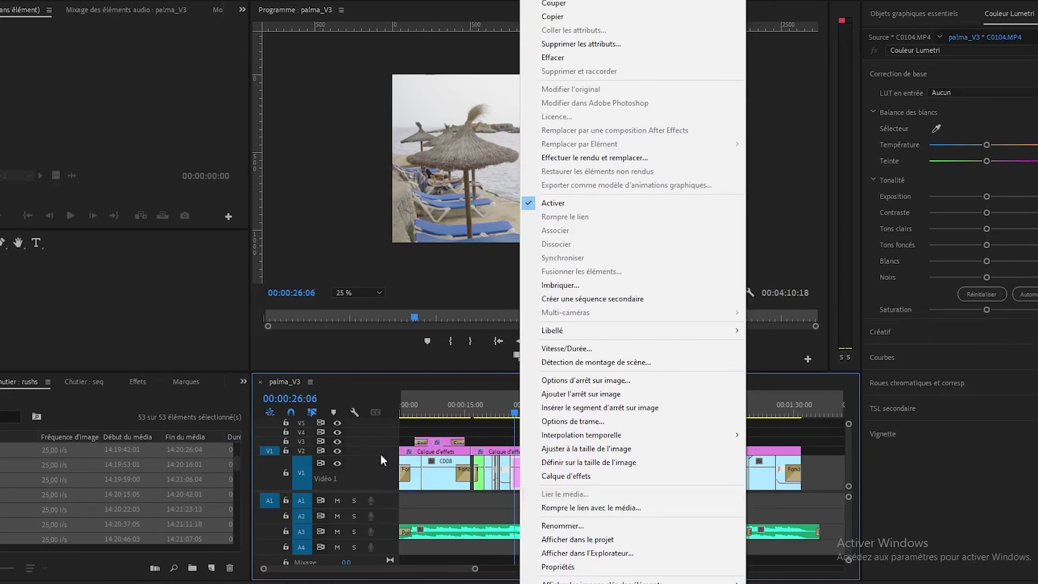
{"action": "left_click", "coordinate": [412, 386]}
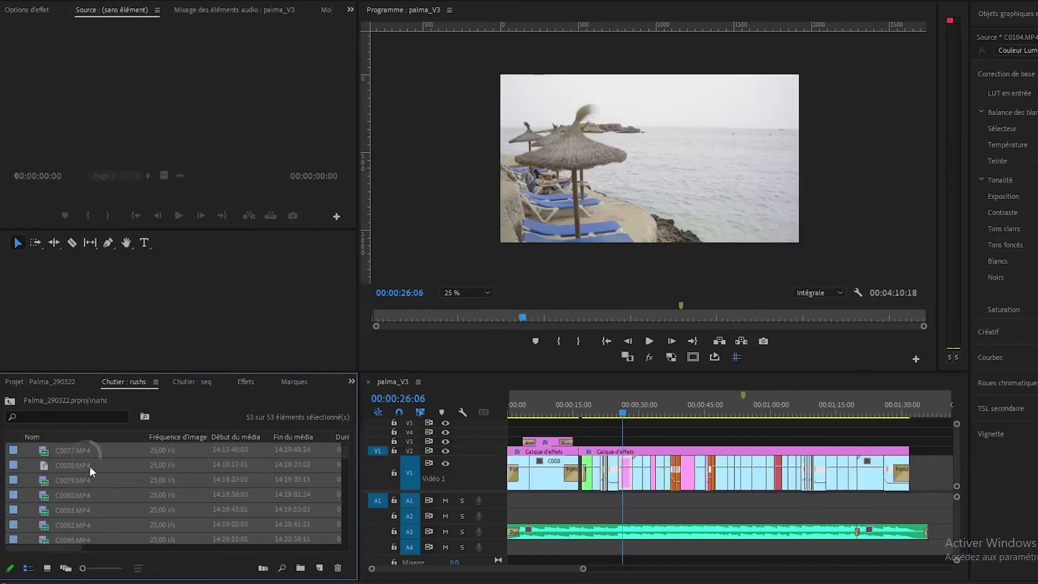
- Relink the offline clip C0078.MP4 in the rushs bin to its file in the PALMA vidéo folder
{"action": "left_click", "coordinate": [86, 467]}
{"action": "right_click", "coordinate": [77, 468]}
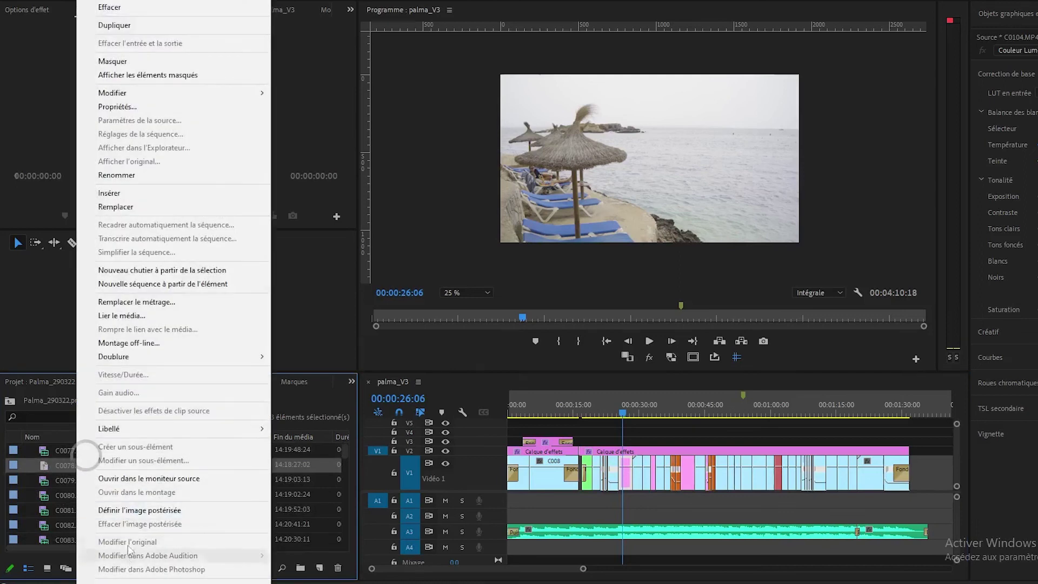
{"action": "left_click", "coordinate": [135, 318]}
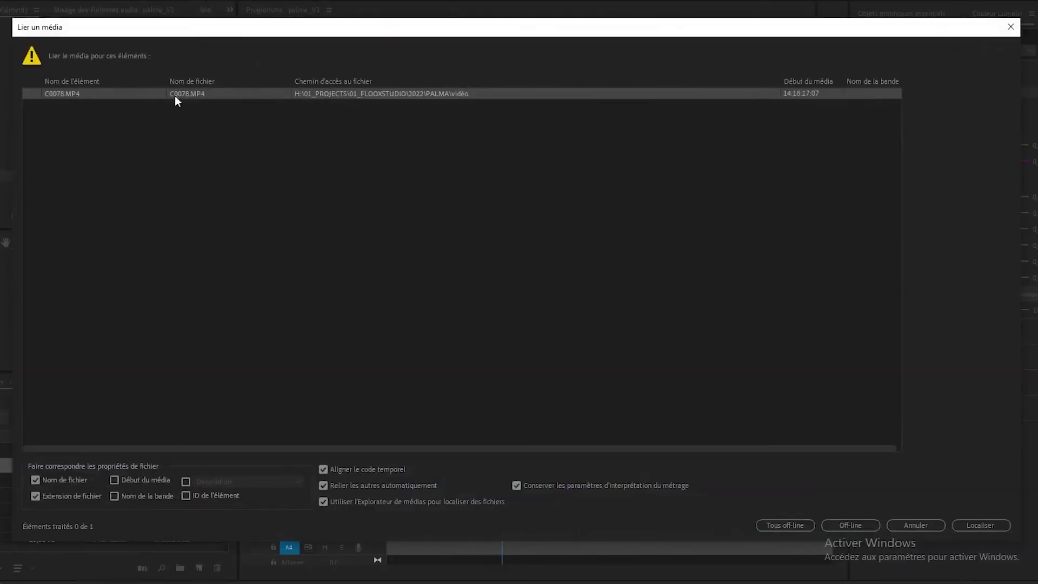
{"action": "left_click", "coordinate": [979, 524]}
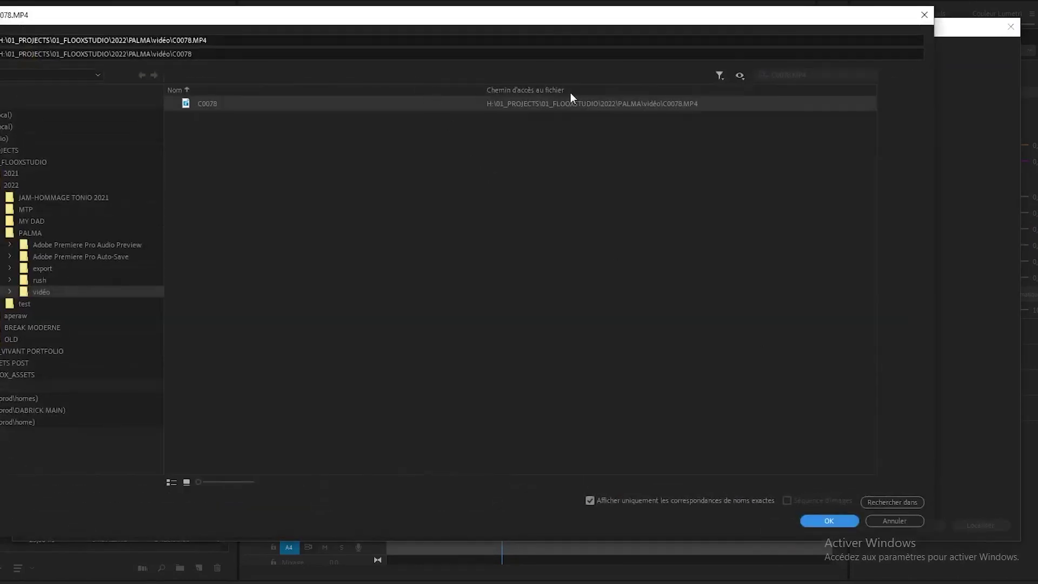
{"action": "left_click", "coordinate": [841, 521]}
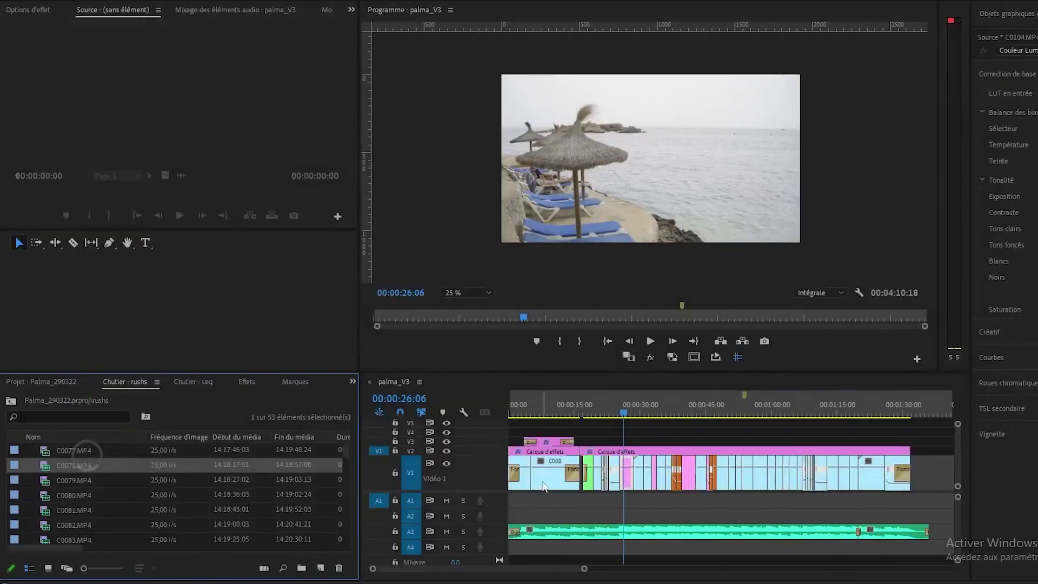